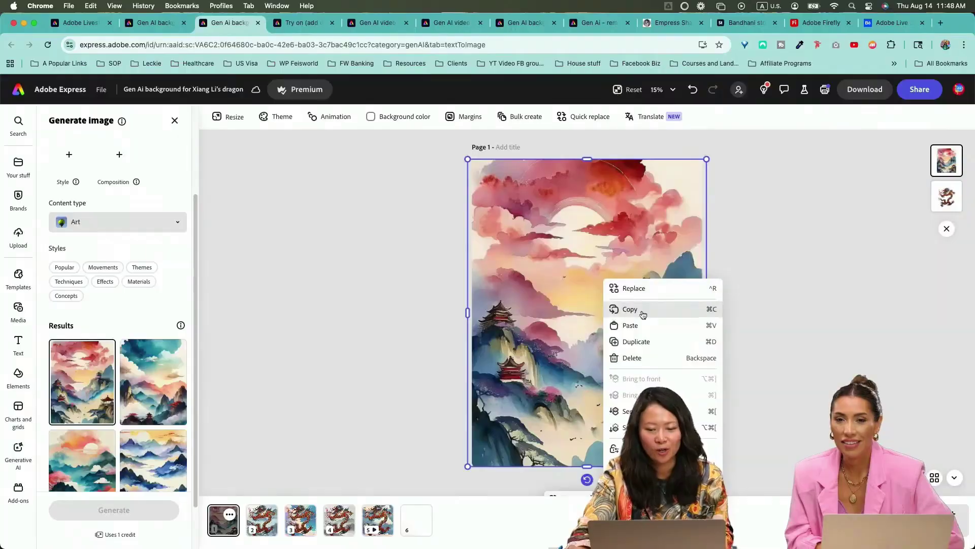
- Send the landscape behind the dragon, go to the misty-mountain page, and fade it
click(630, 427)
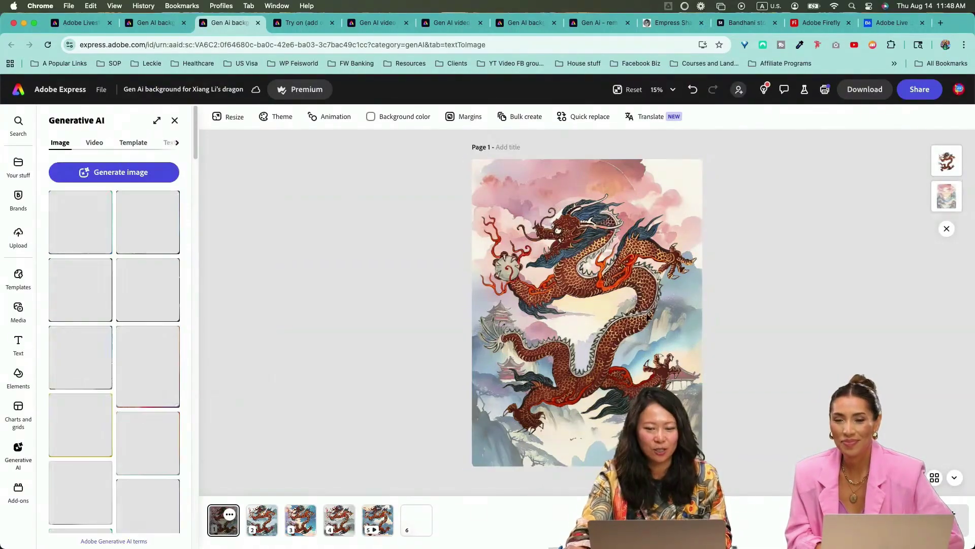
click(301, 524)
click(378, 521)
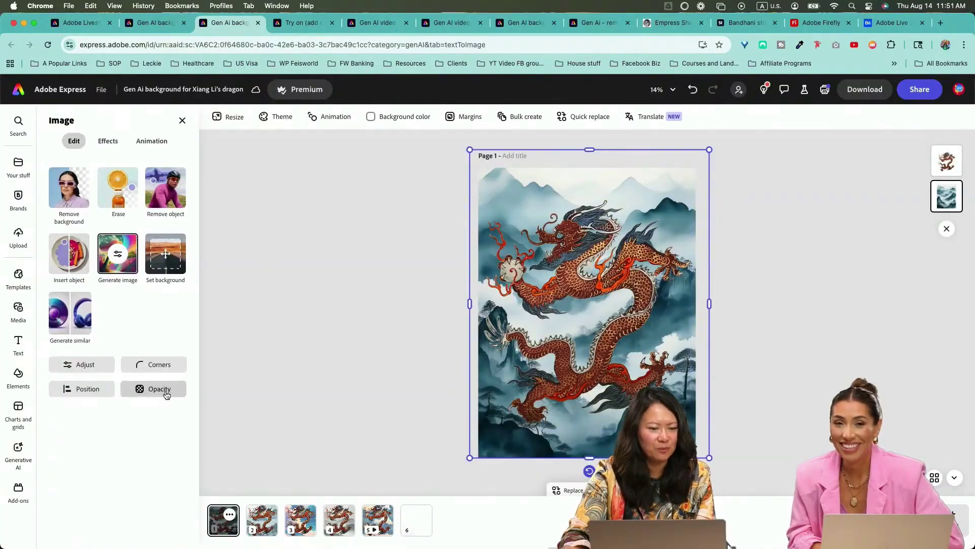
click(167, 394)
click(790, 268)
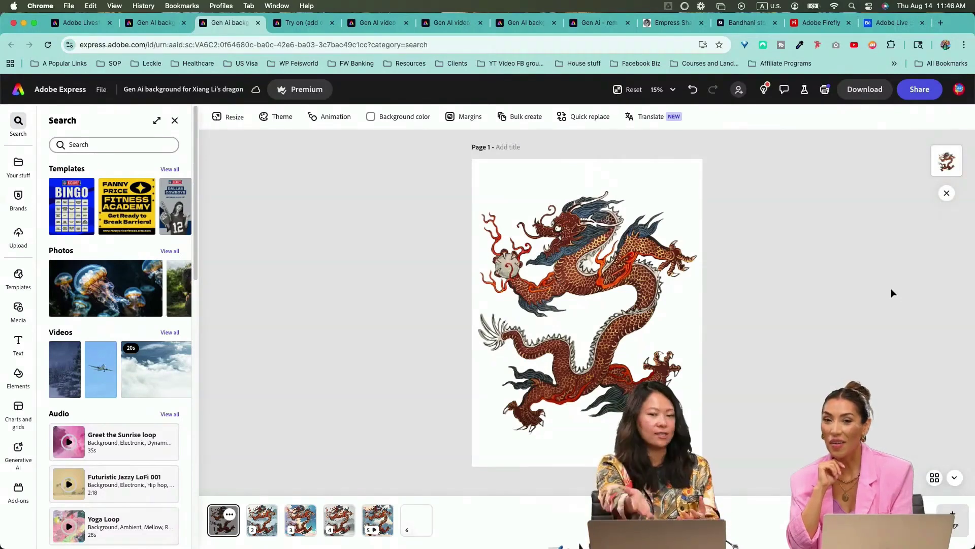
- Select the dragon image on Page 1 so the generative AI tools are available
key(Tab)
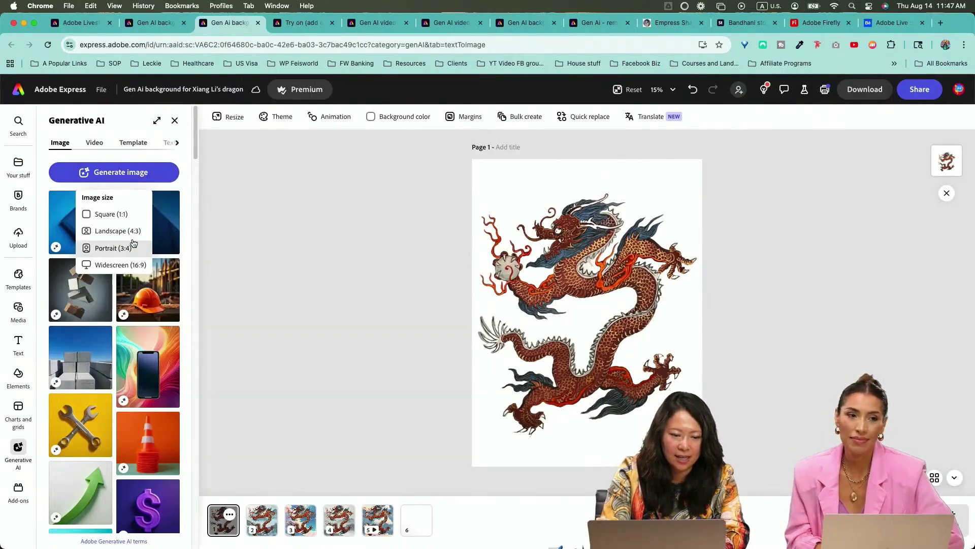
- Add a Portrait (3:4) image placeholder, enlarged and centered over the dragon
click(122, 249)
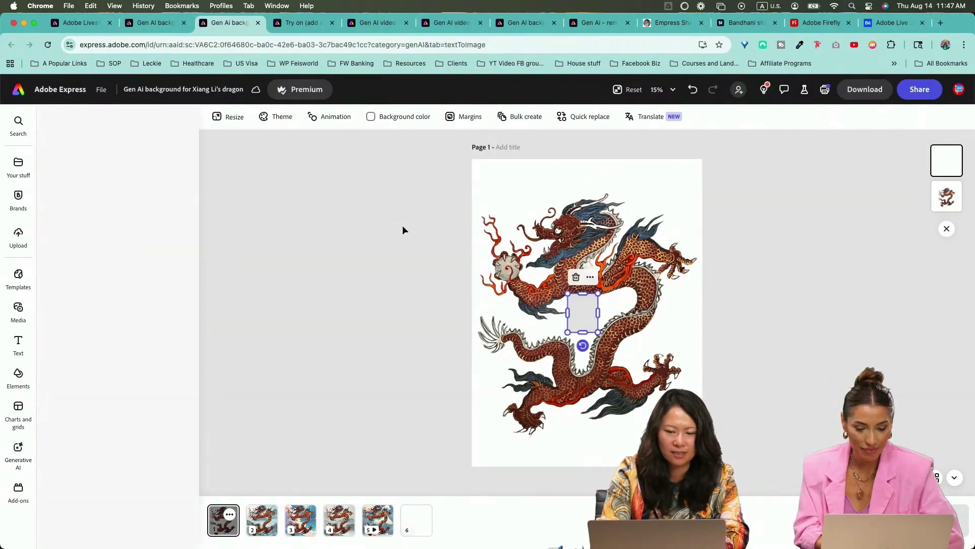
drag(600, 331, 742, 429)
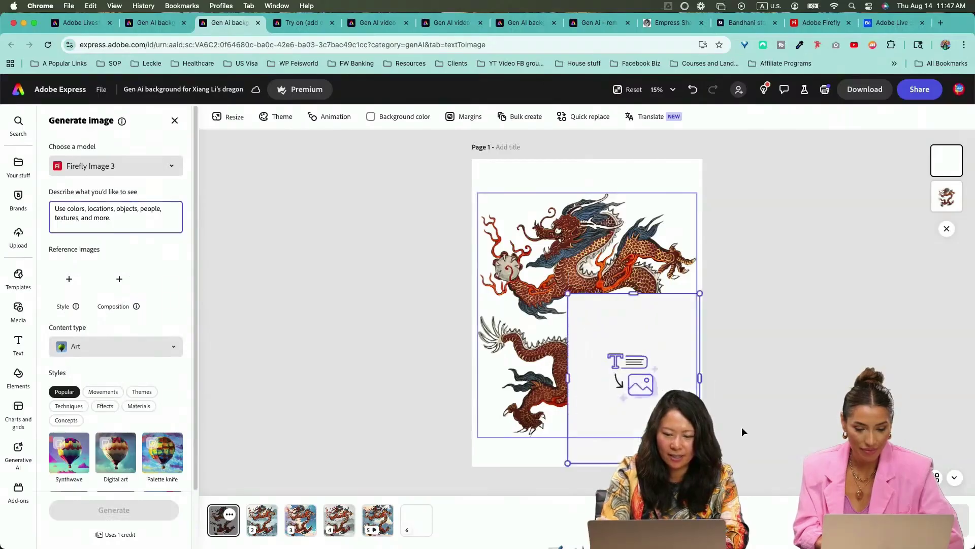
drag(638, 387, 597, 335)
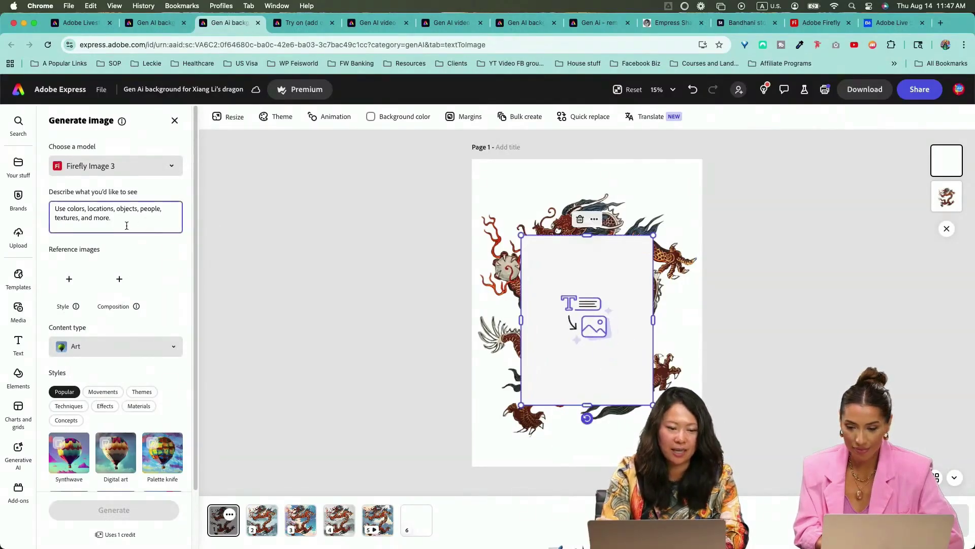
- Generate 'chinese watercolor clouds and sky' with the Firefly Image 3 model
text(chinese watercolor clouds and sky)
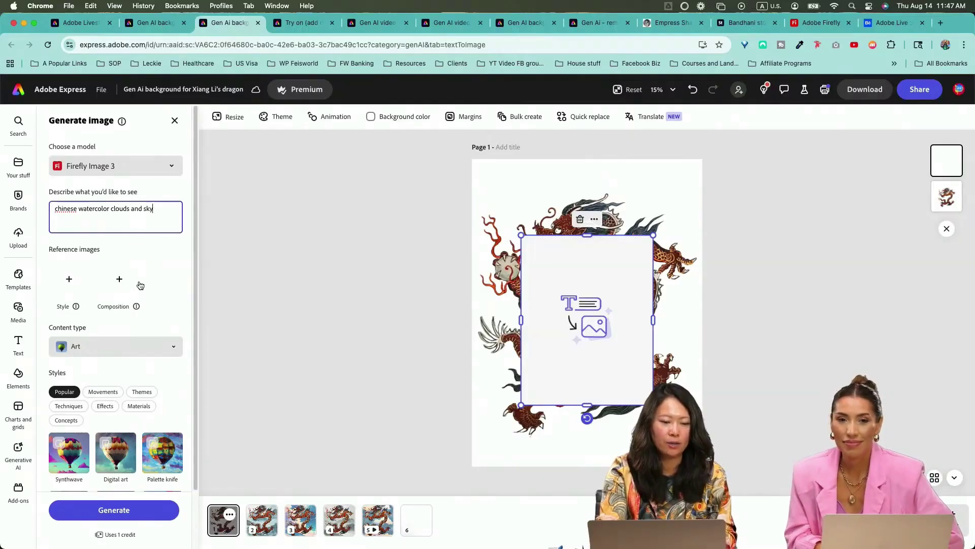
click(143, 215)
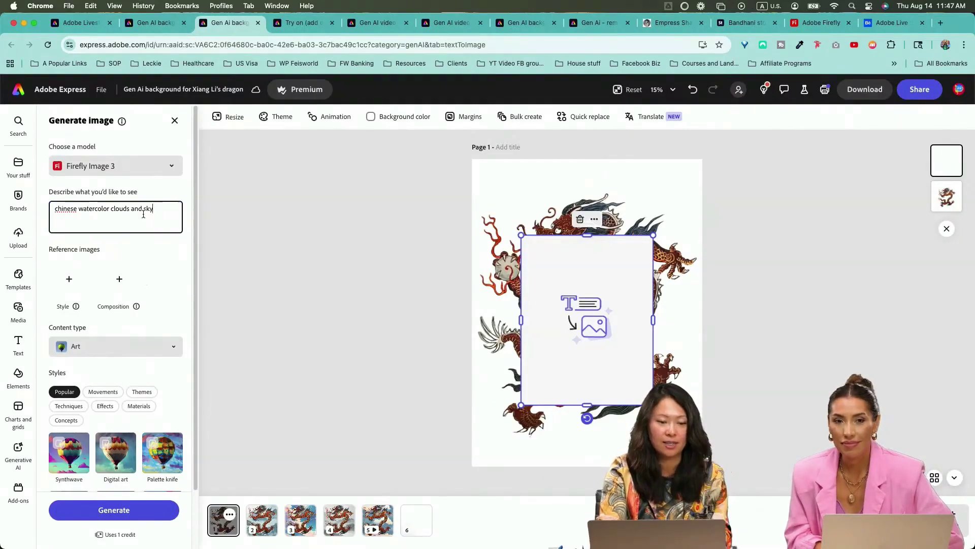
click(146, 168)
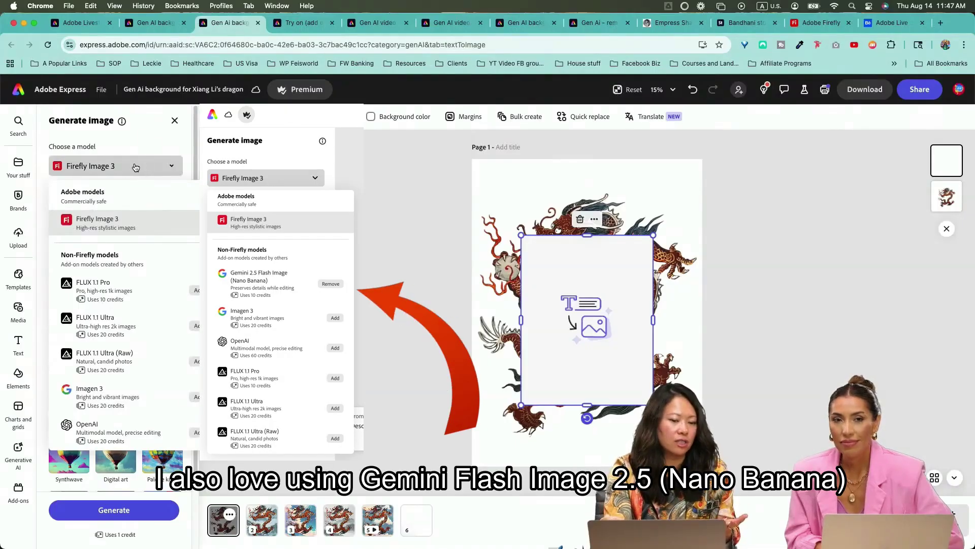
click(135, 167)
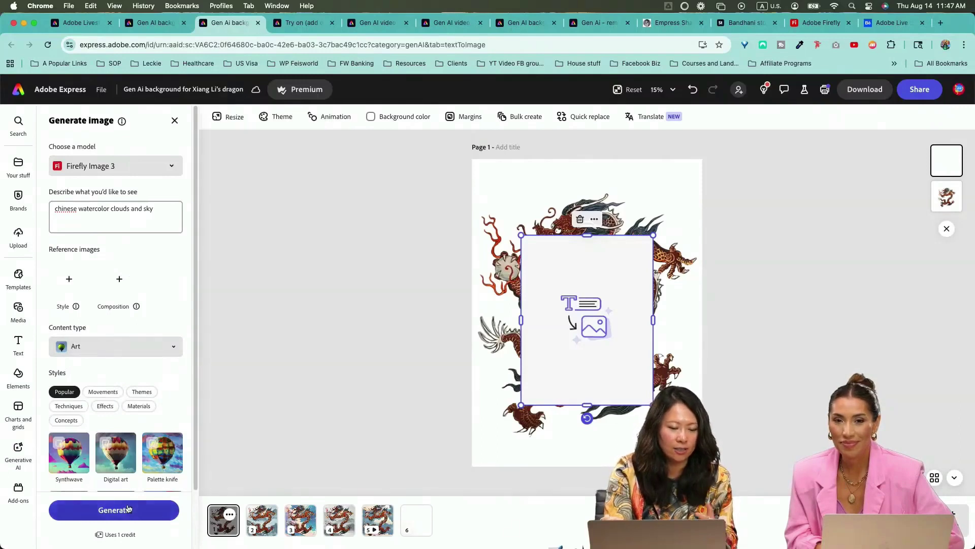
scroll(122, 442, down, 2)
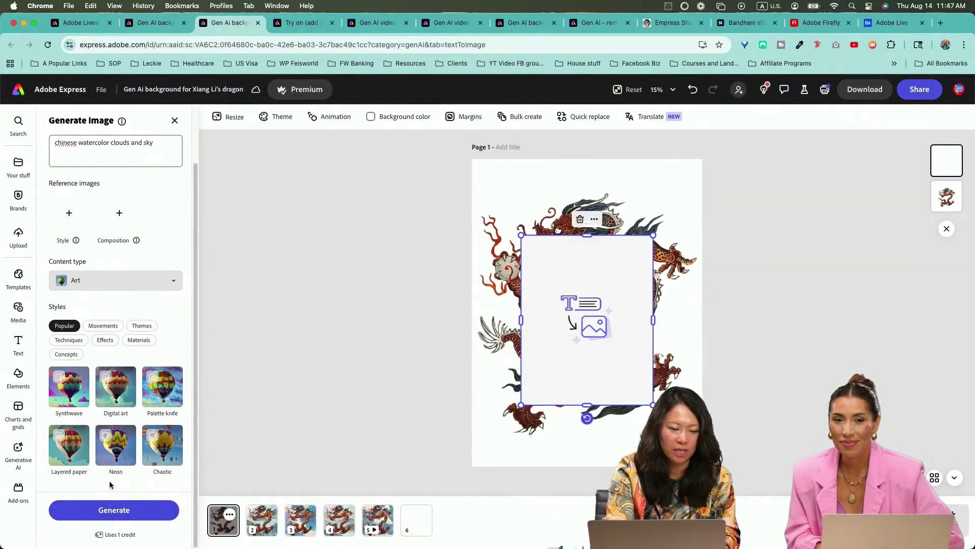
click(103, 511)
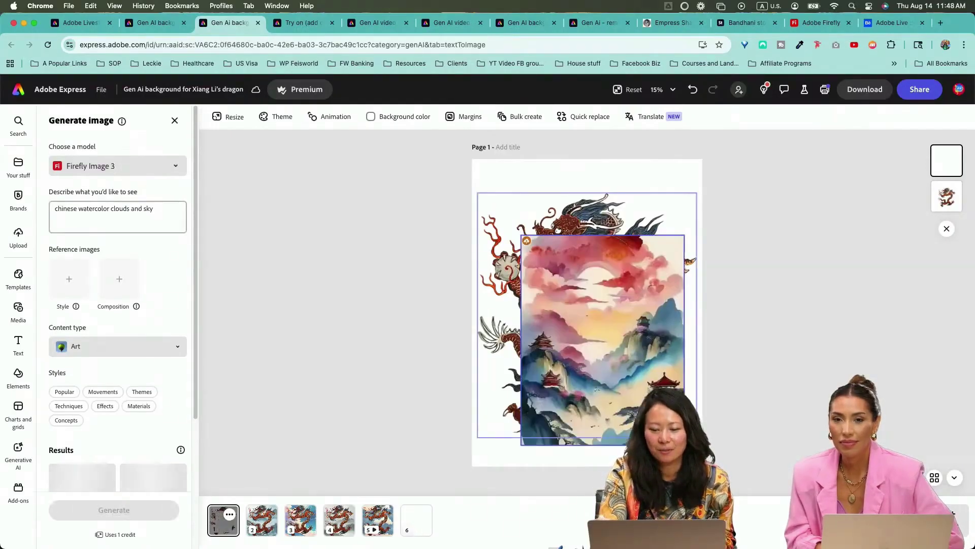
- Resize the generated landscape to cover the page and move its layer below the dragon
drag(530, 234, 474, 148)
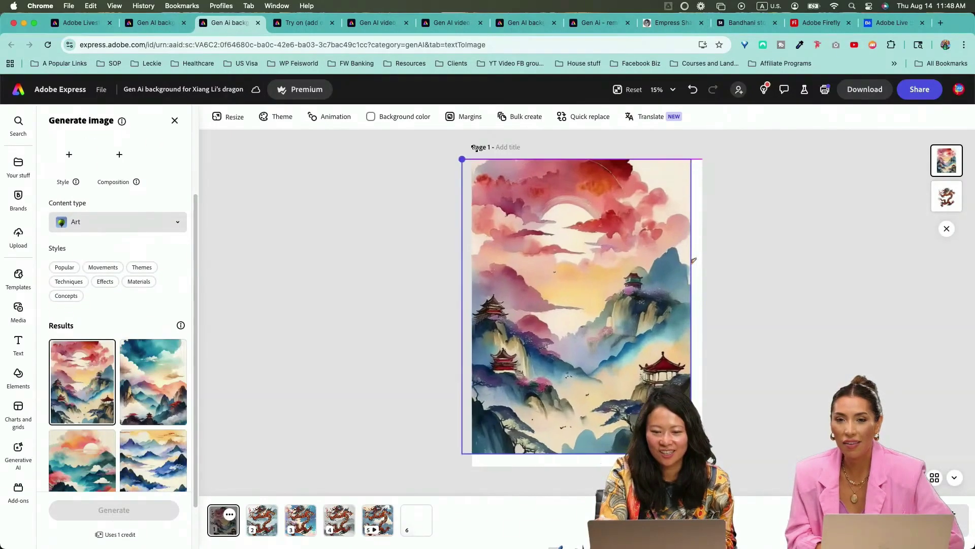
drag(639, 311, 645, 311)
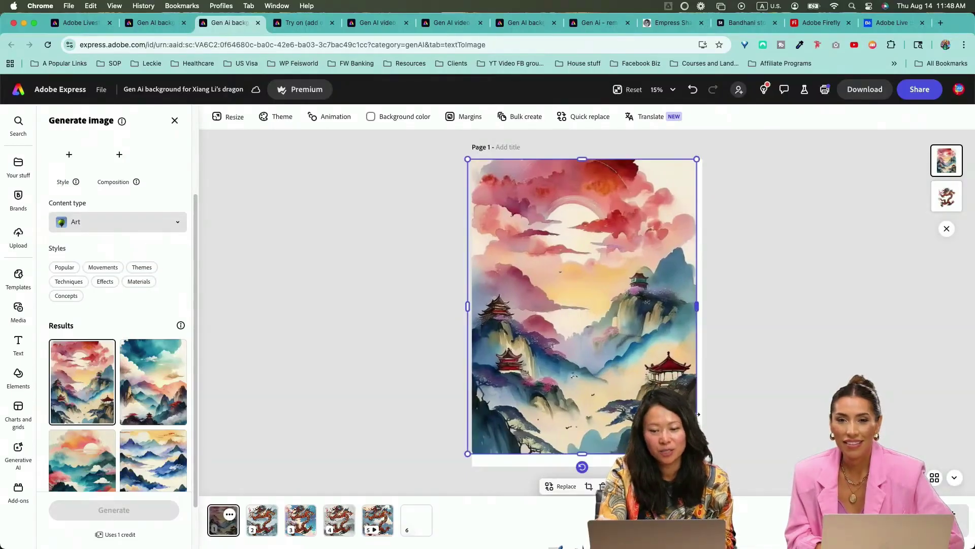
drag(697, 453, 707, 466)
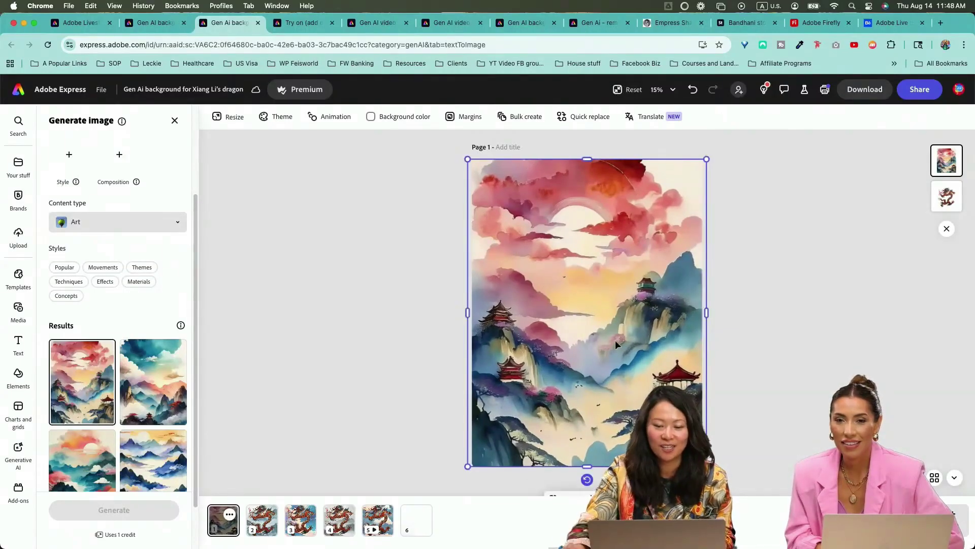
right_click(604, 278)
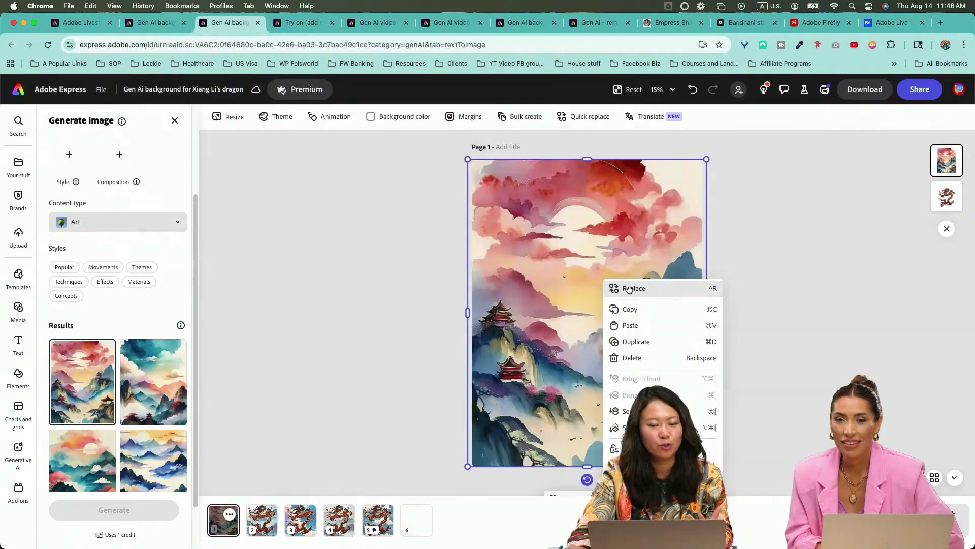
drag(953, 169, 951, 187)
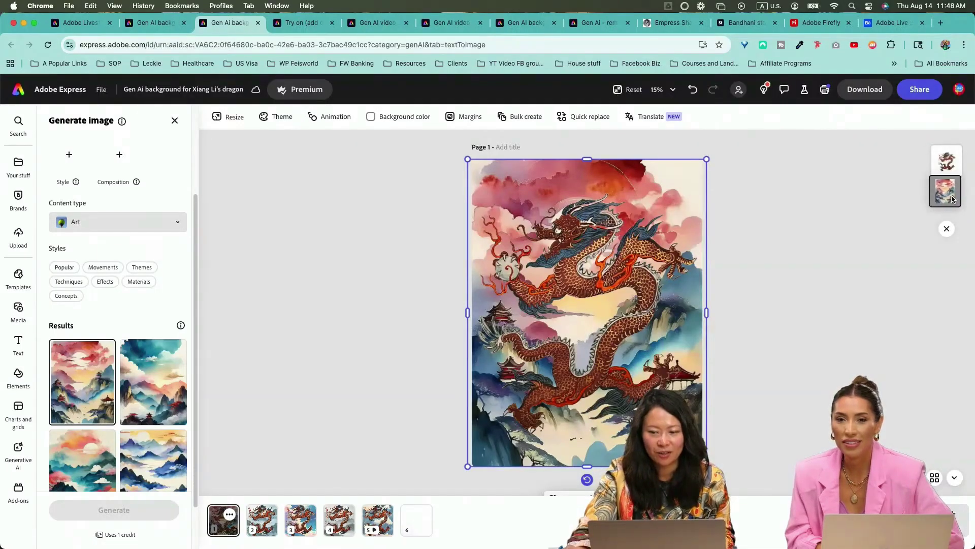
click(599, 256)
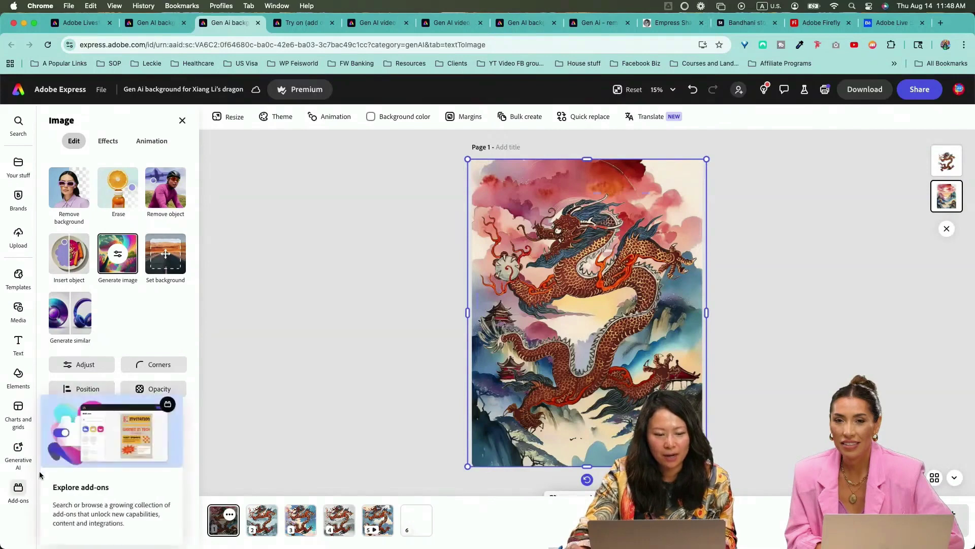
- Lower the watercolor backdrop's opacity to 54% and deselect it
click(173, 397)
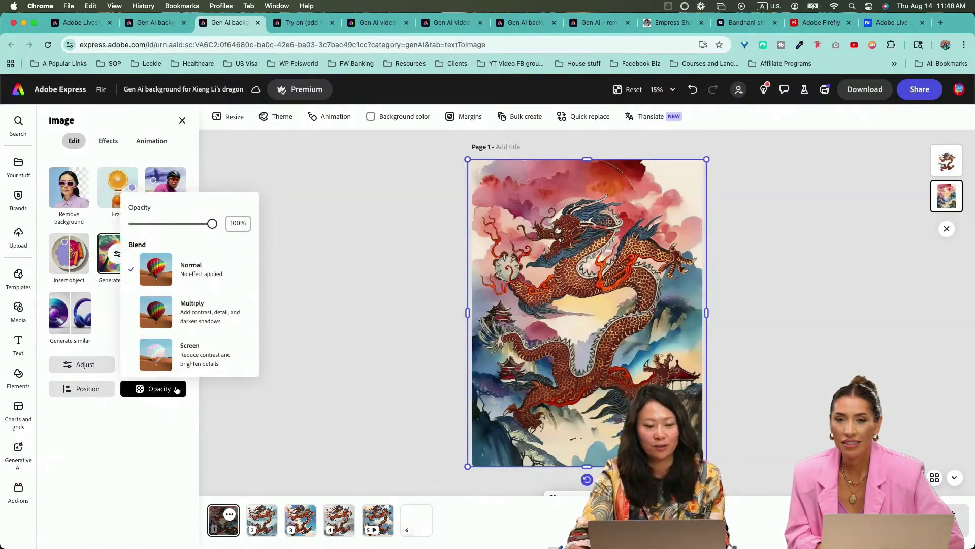
drag(213, 224, 177, 231)
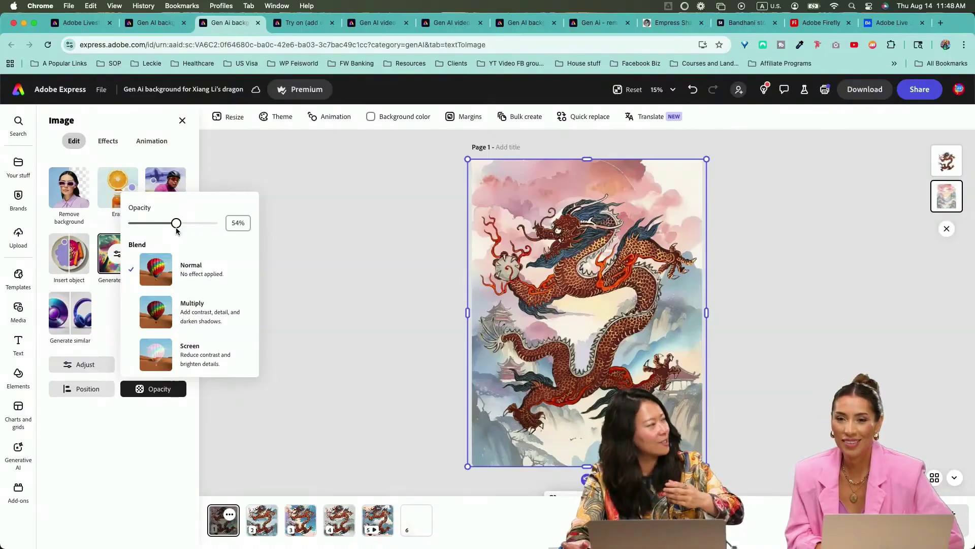
click(593, 220)
key(Escape)
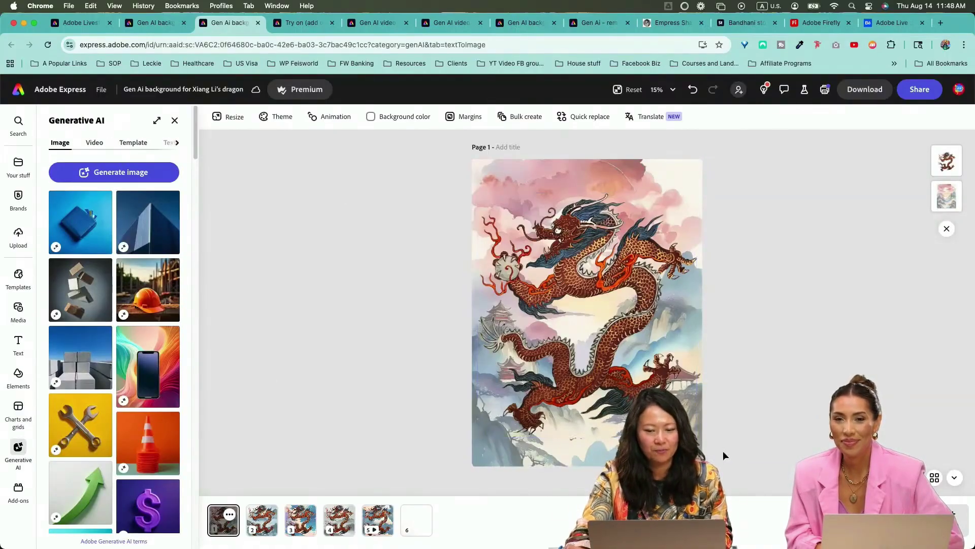
- Browse Pages 3 and 4, then finish on Page 5
click(301, 526)
click(337, 519)
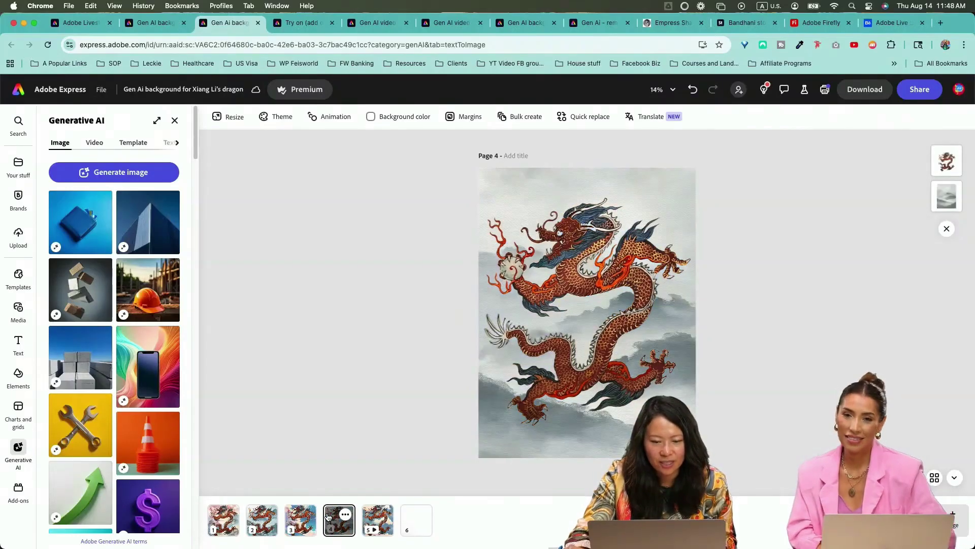
click(299, 521)
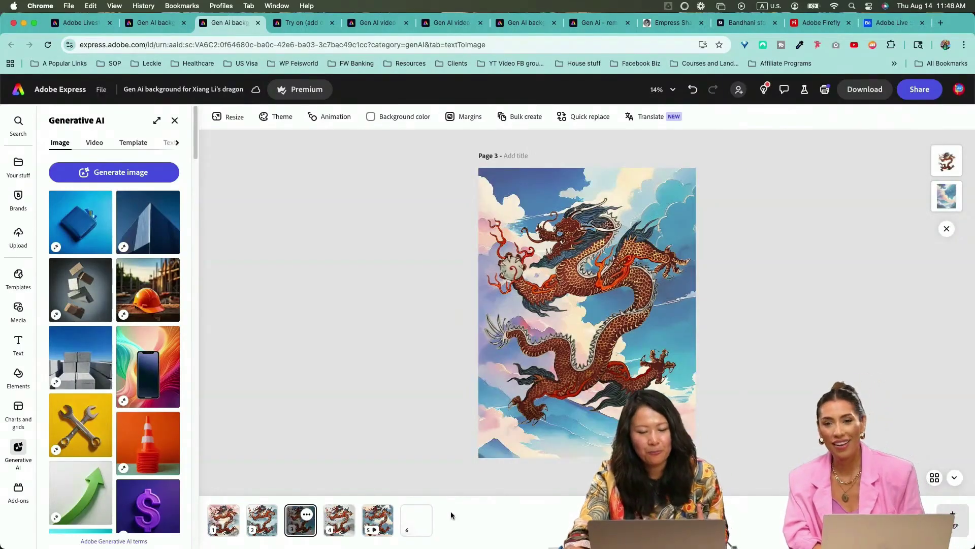
click(377, 519)
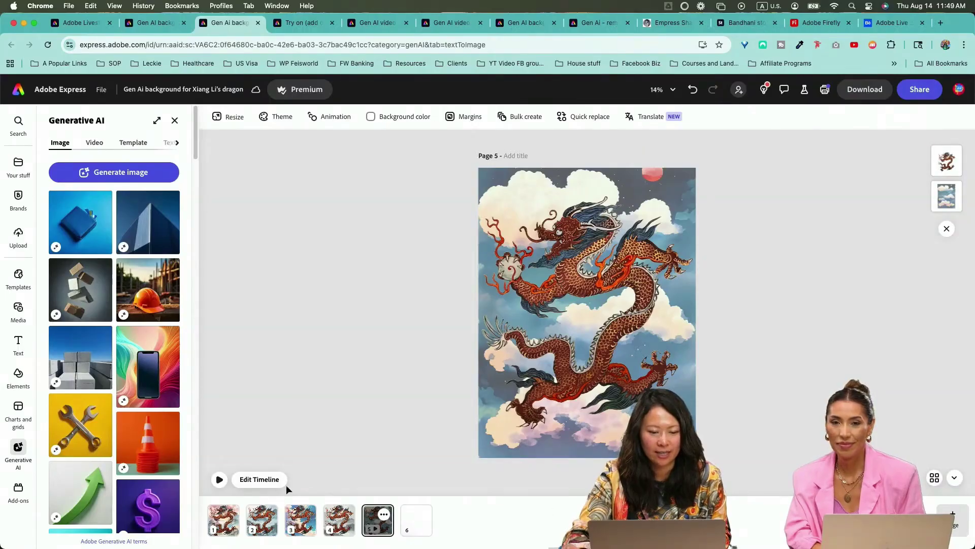
- Delete Page 1's old pink background and start a Portrait (3:4) image generation
click(223, 525)
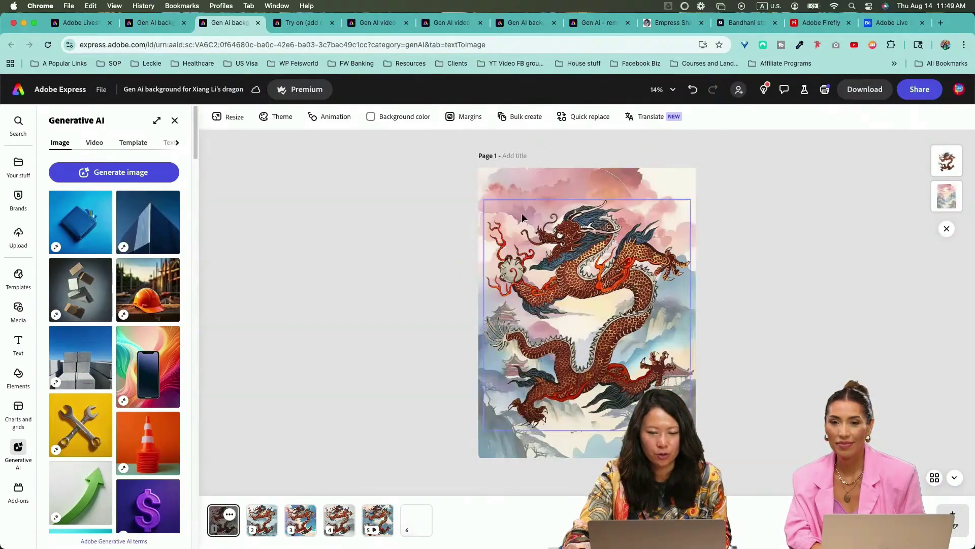
click(549, 177)
key(Delete)
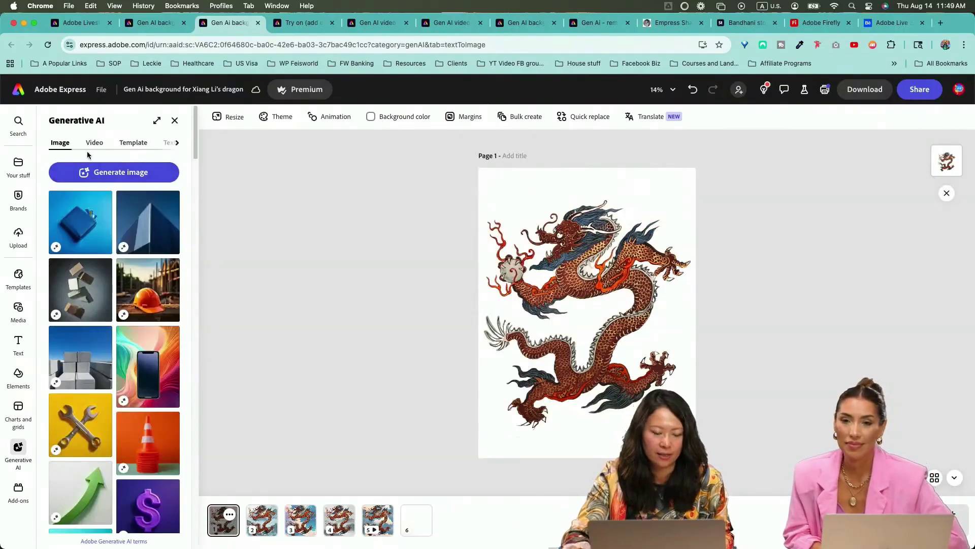
click(116, 173)
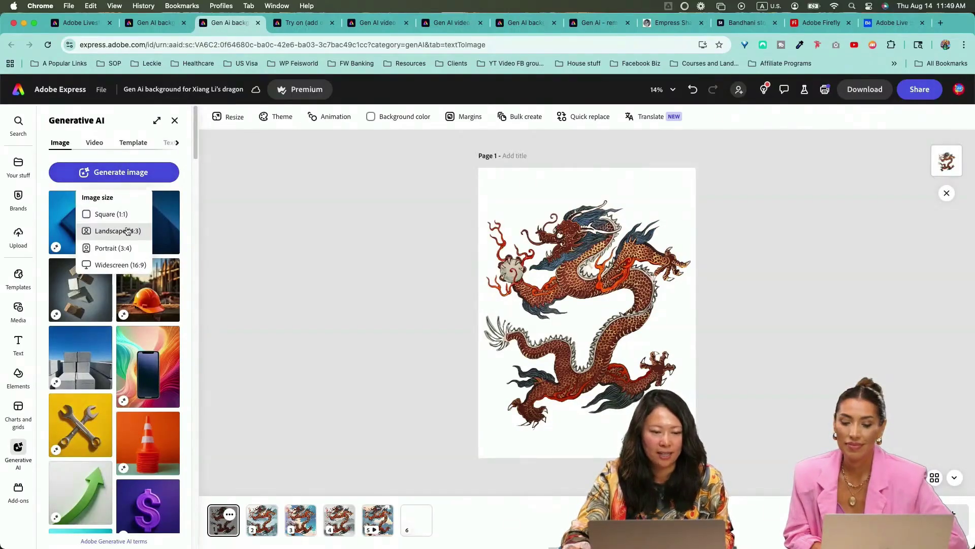
click(124, 248)
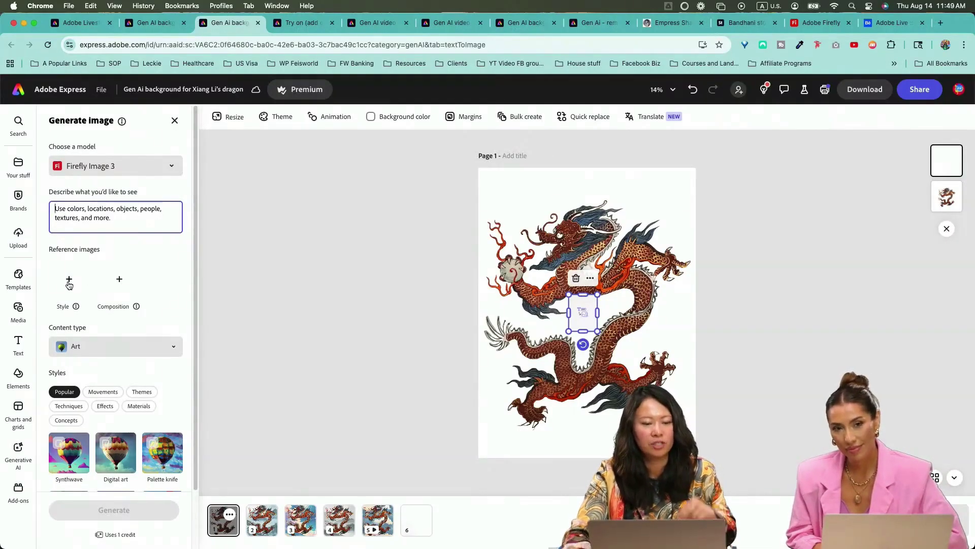
- Load AdobeStock_901707918.jpeg from the Adobe stock chinese watercolor folder as the style reference
click(69, 280)
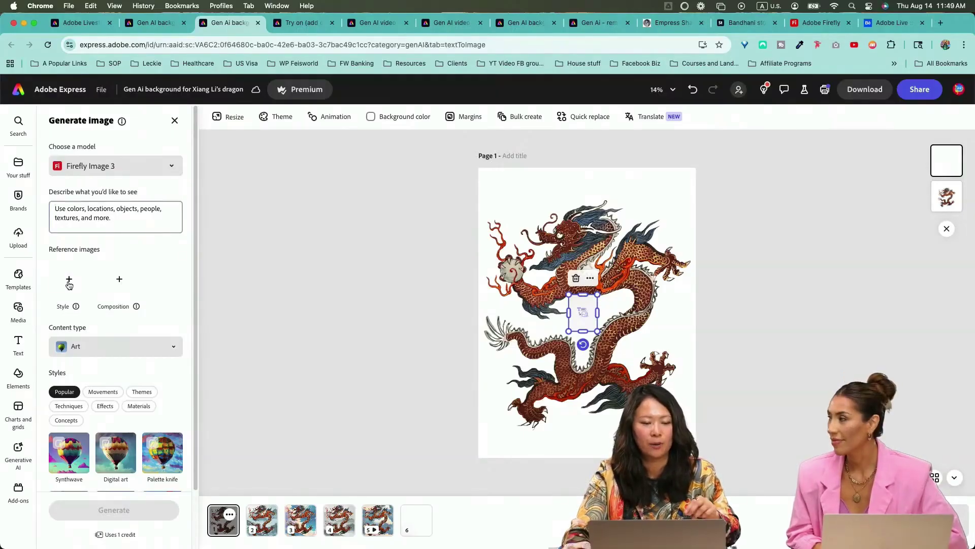
double_click(376, 177)
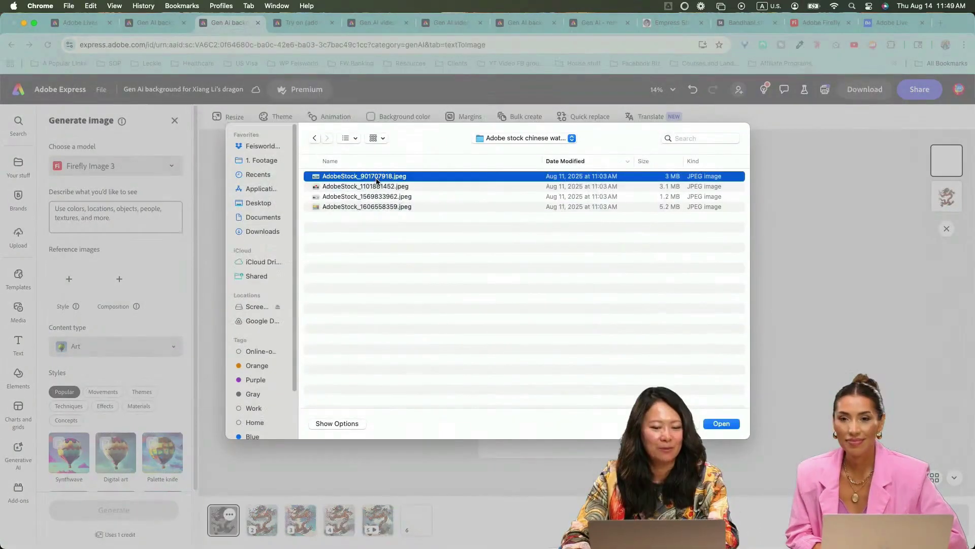
click(375, 186)
key(space)
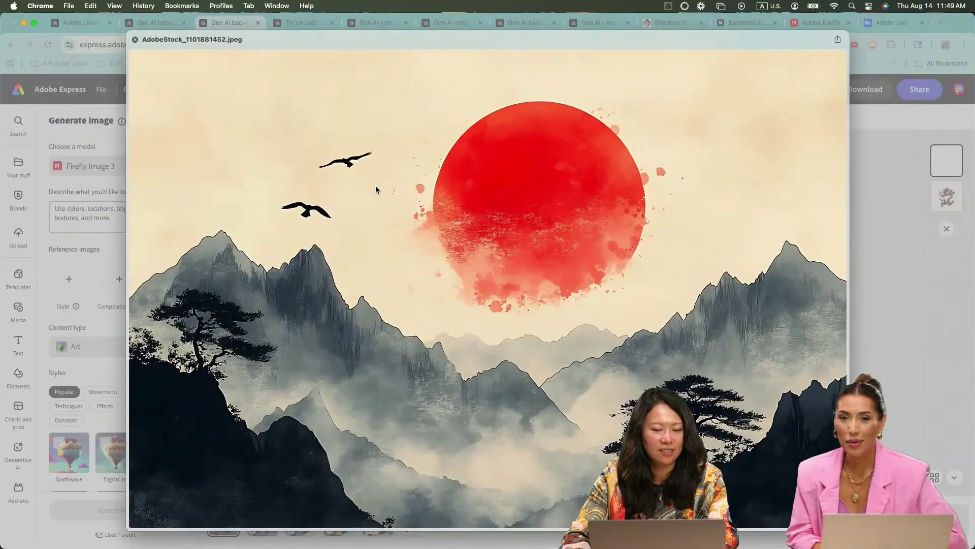
key(Down)
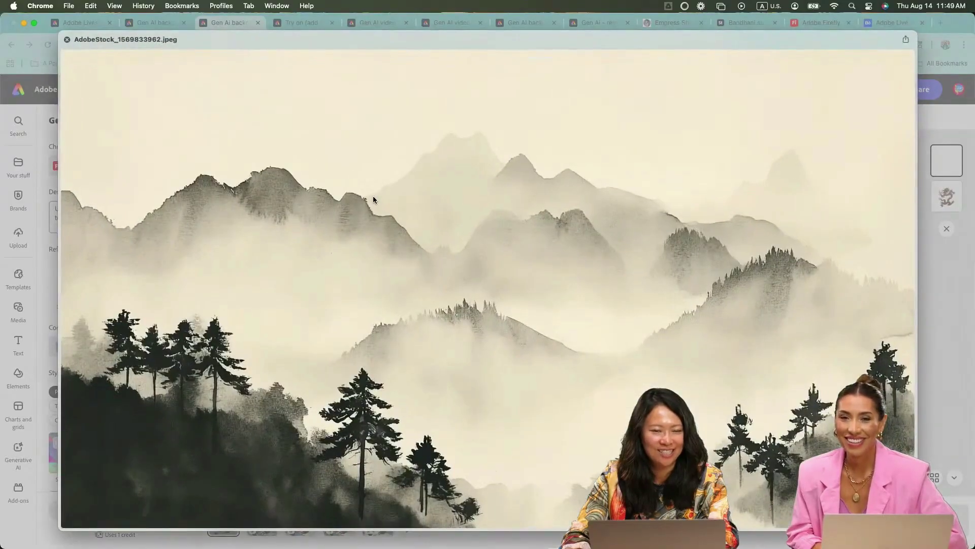
key(space)
key(Down)
key(space)
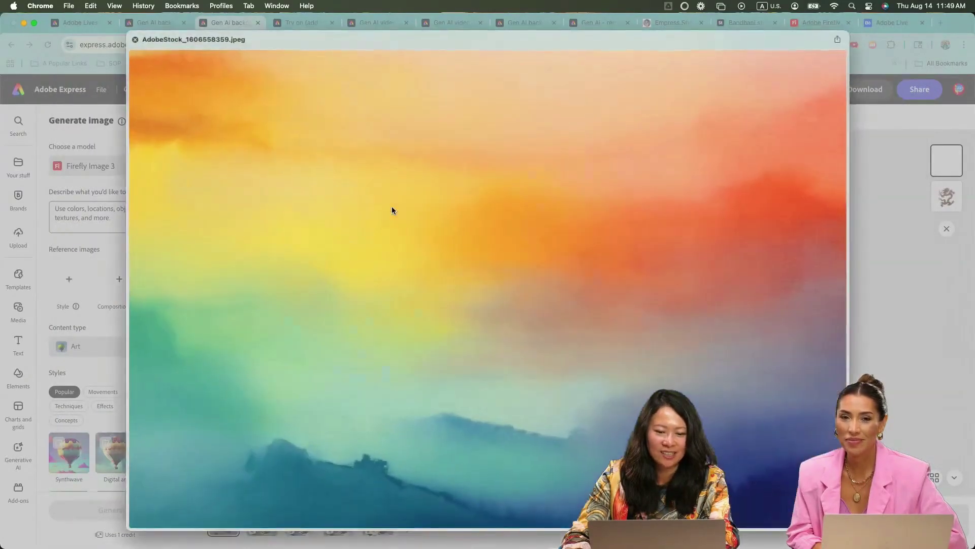
key(space)
double_click(367, 177)
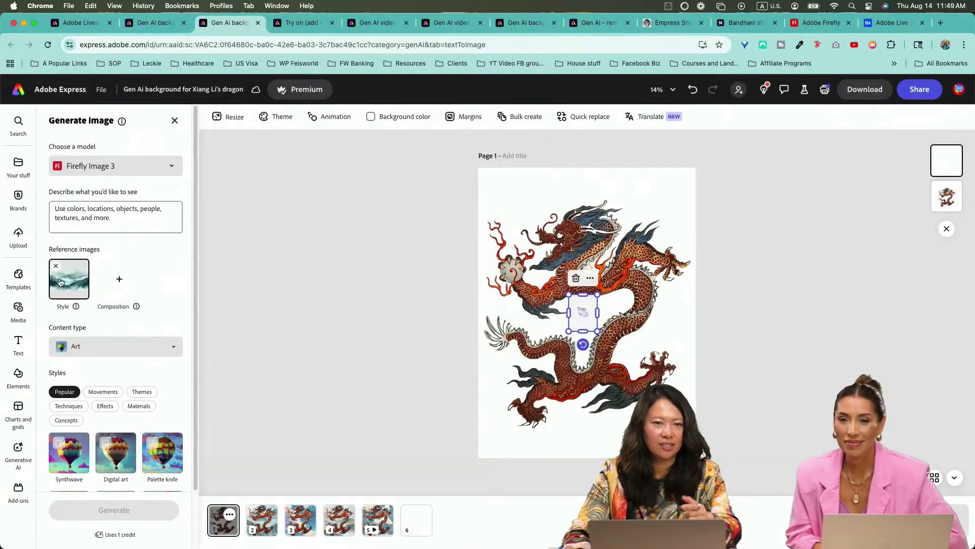
- Generate images from the prompt 'chinese watercolor clouds', with the misspelling corrected
click(116, 218)
text(chinese w)
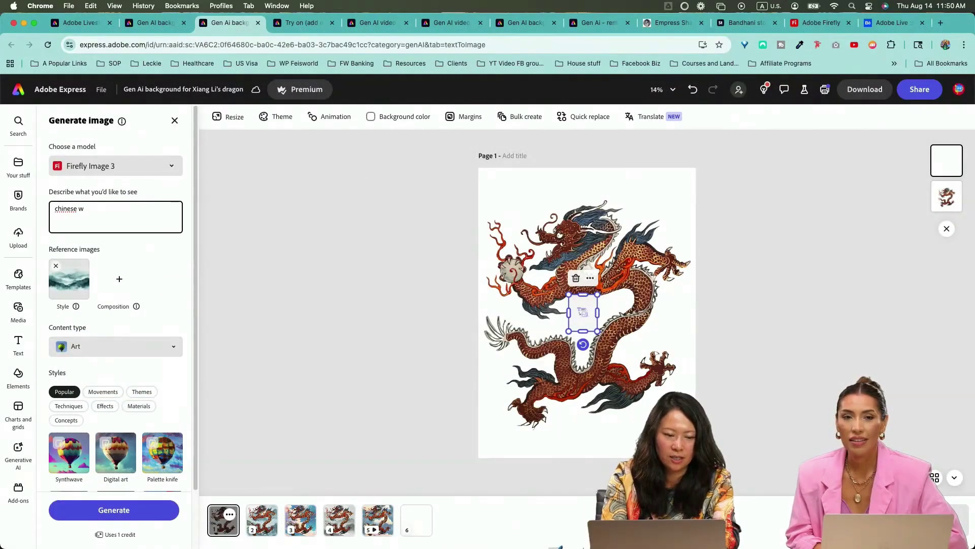
text(aterclor clouds)
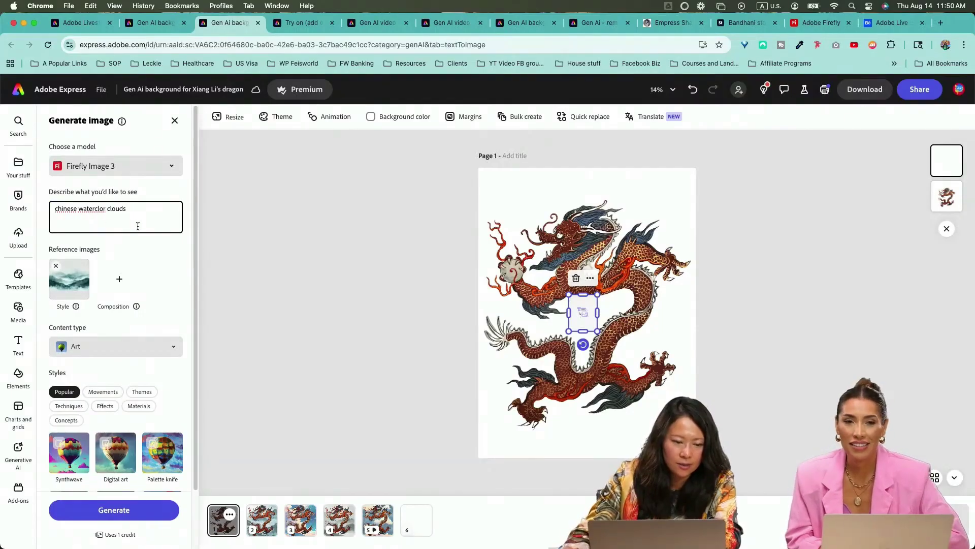
right_click(88, 211)
click(109, 218)
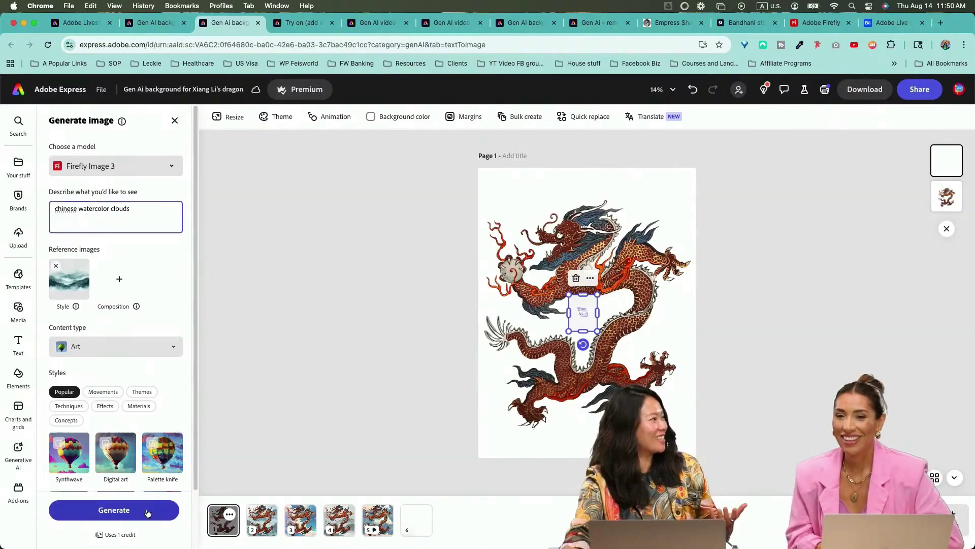
click(177, 504)
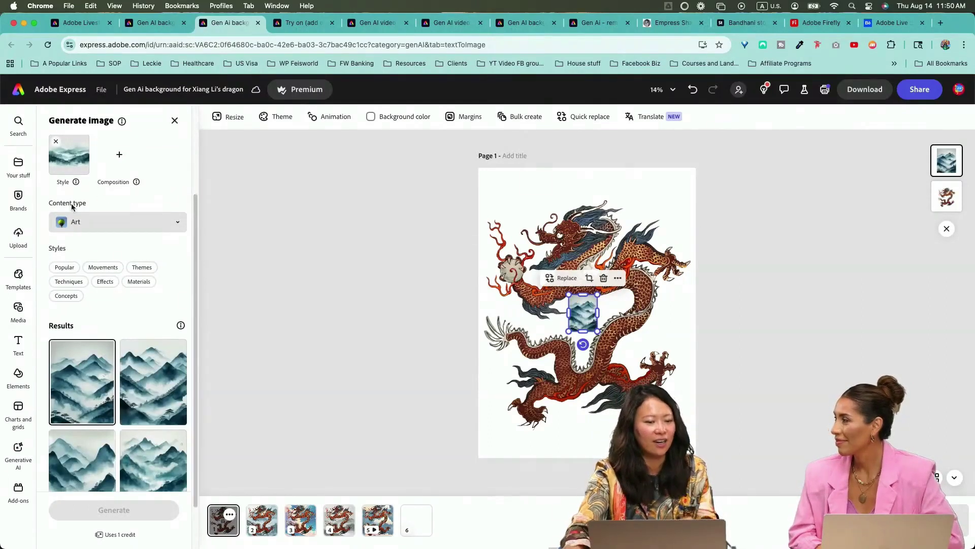
- Generate more mountain variations and place the bottom-right foggy mountain result on the page
scroll(85, 367, down, 2)
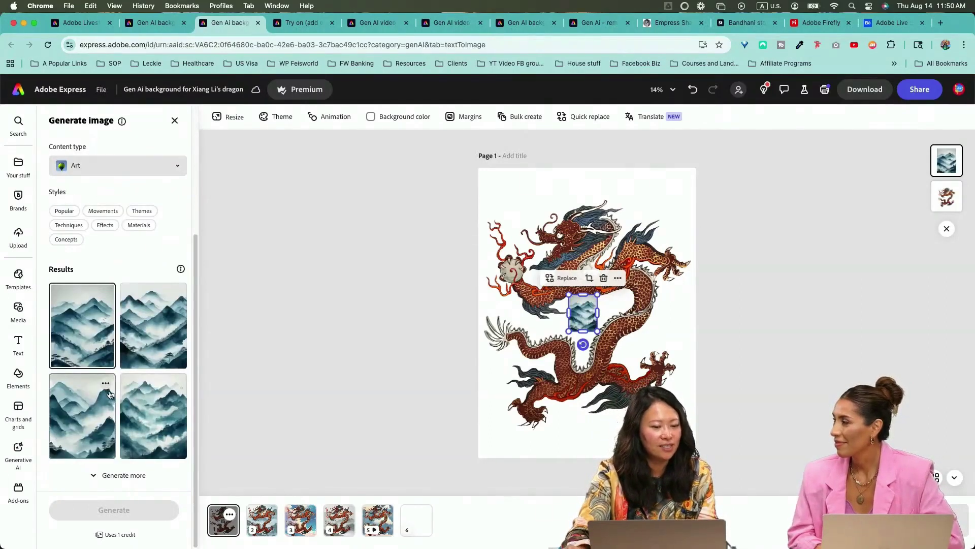
click(137, 478)
scroll(117, 371, up, 3)
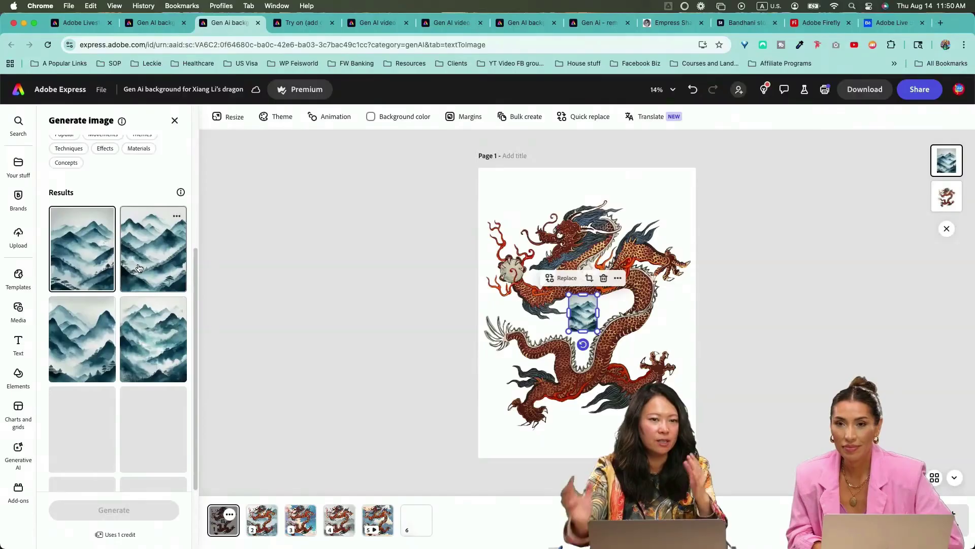
scroll(127, 379, down, 3)
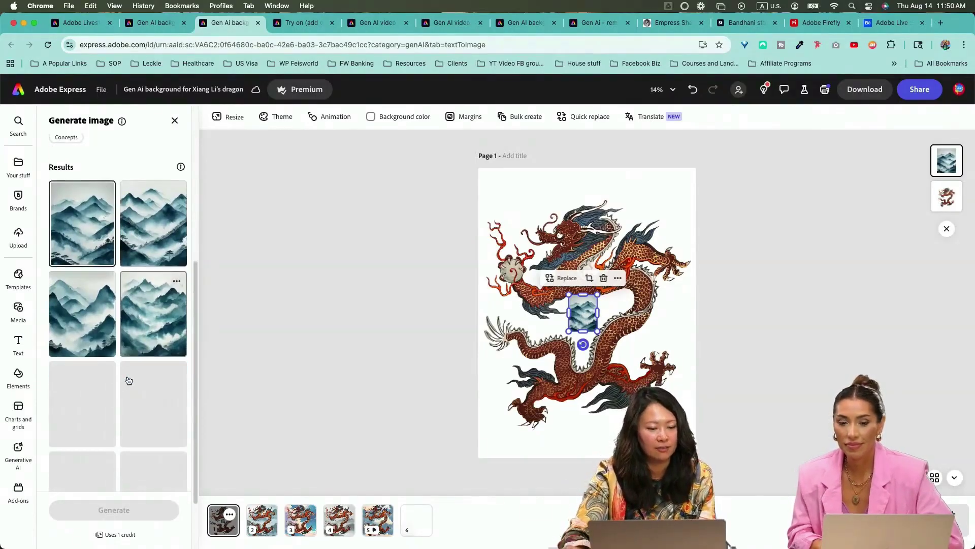
click(124, 472)
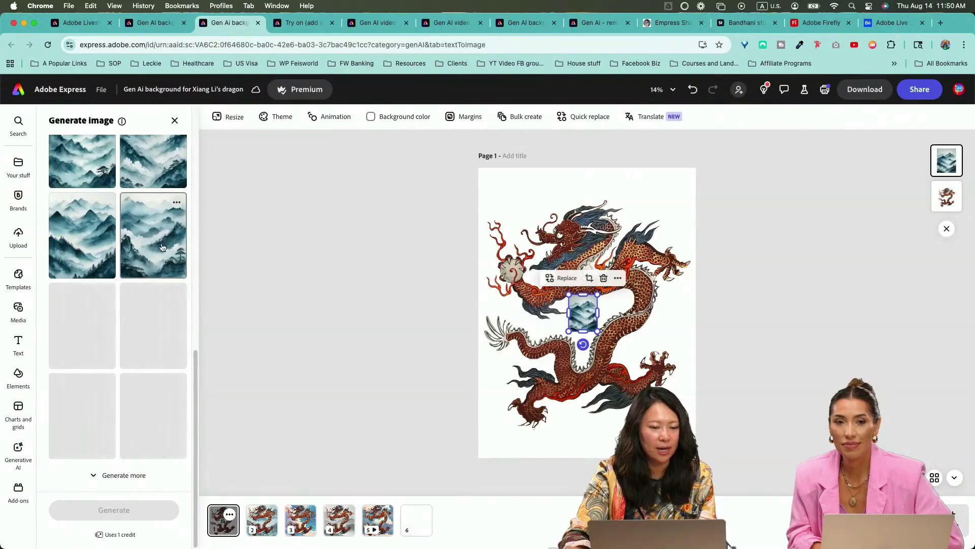
scroll(173, 264, up, 1)
click(173, 263)
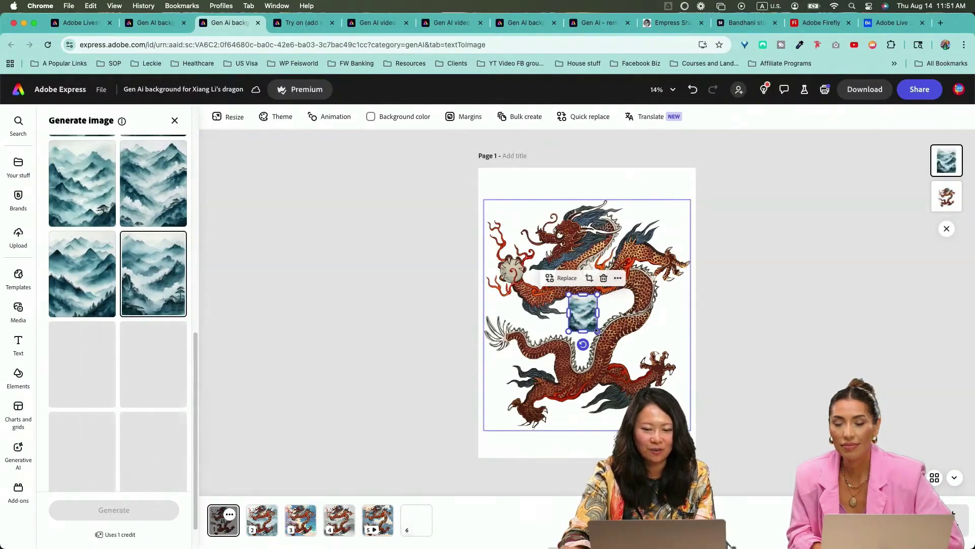
- Enlarge and reposition the foggy mountain image so it fills page 1
drag(598, 331, 708, 457)
drag(633, 370, 532, 225)
drag(611, 332, 710, 457)
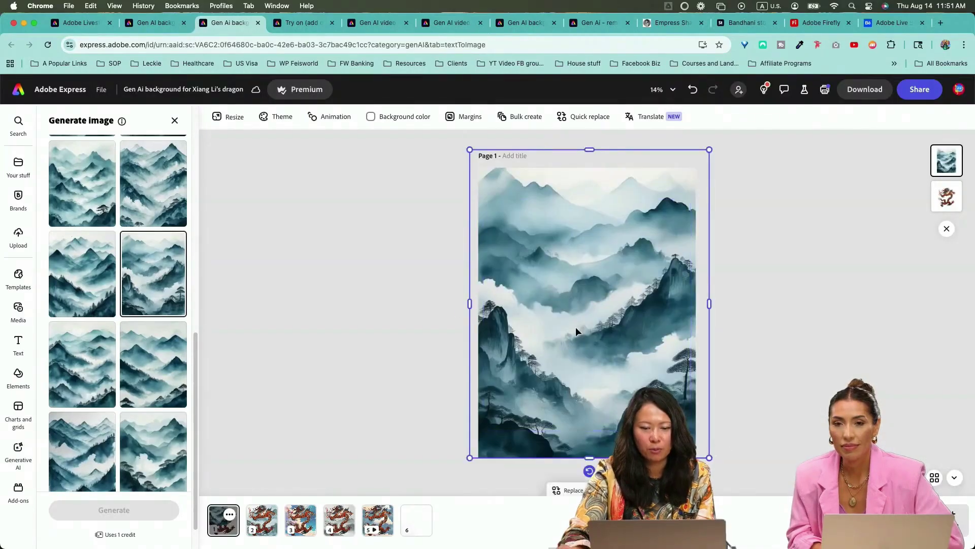
- Send the mountain image backward behind the red dragon and reselect it
right_click(577, 324)
click(534, 333)
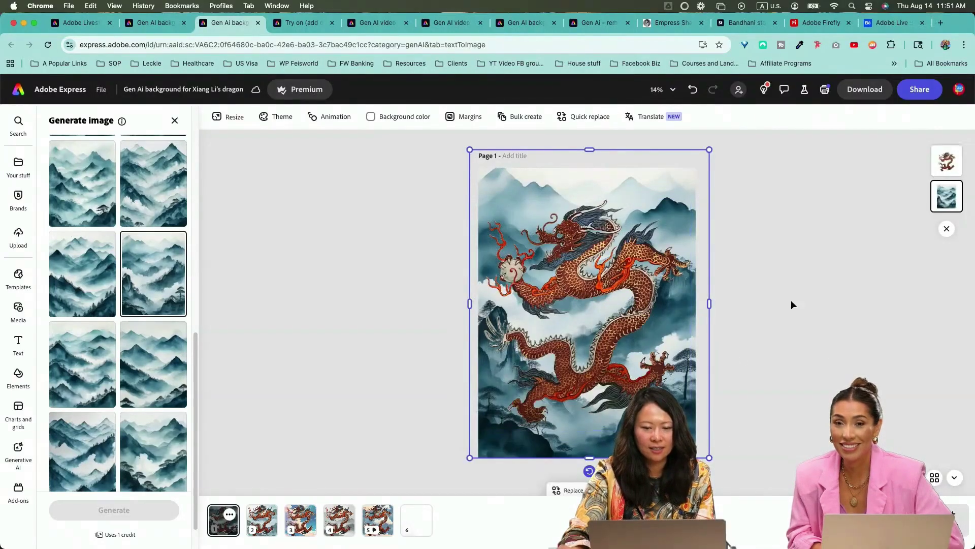
click(425, 202)
click(541, 188)
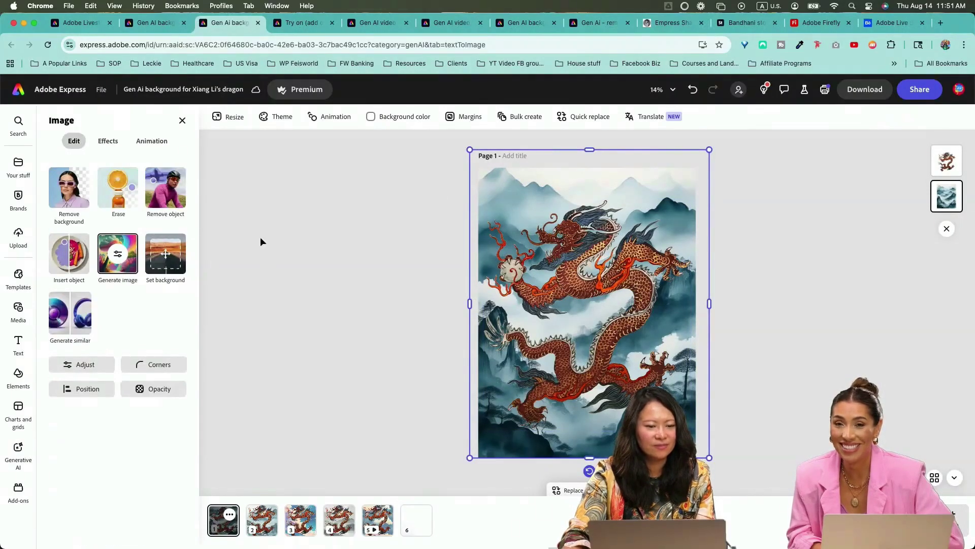
- Lower the mountain background's opacity to 36% so it looks pale and misty
click(155, 388)
drag(212, 223, 162, 229)
click(790, 269)
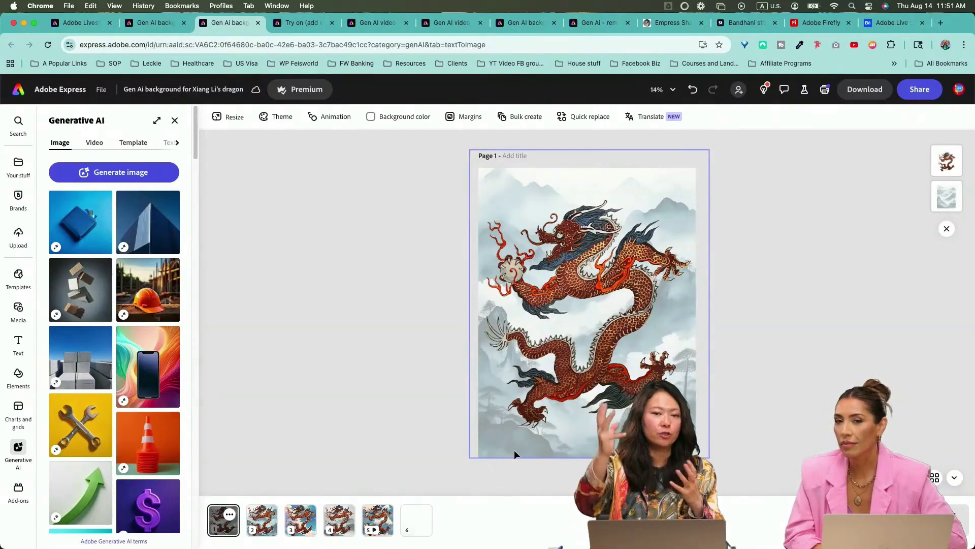
- Recentre the faded background on the centre guide, then switch to the 'Gen AI background removal' panda design
click(495, 450)
mouse_move(495, 451)
mouse_down()
mouse_move(497, 491)
mouse_move(498, 465)
mouse_up()
click(510, 435)
click(506, 431)
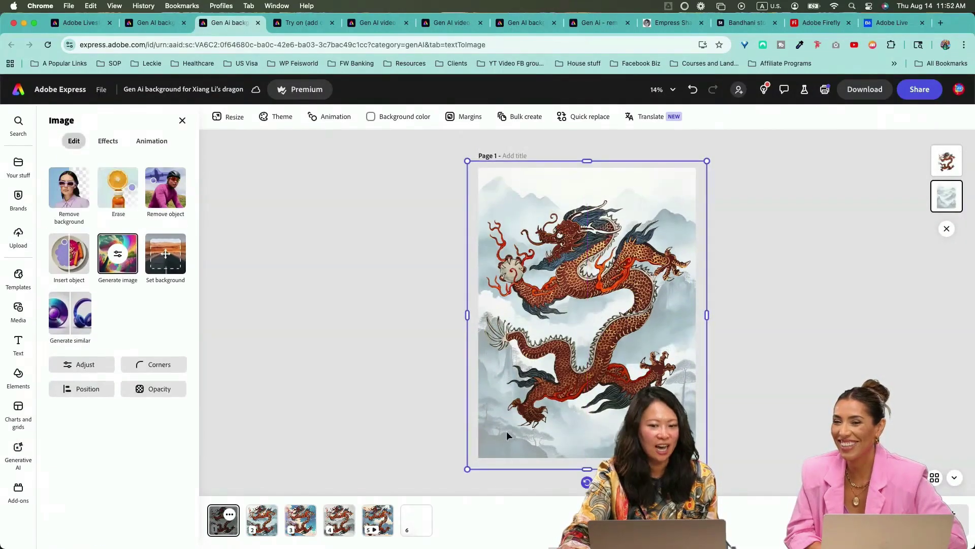
click(787, 360)
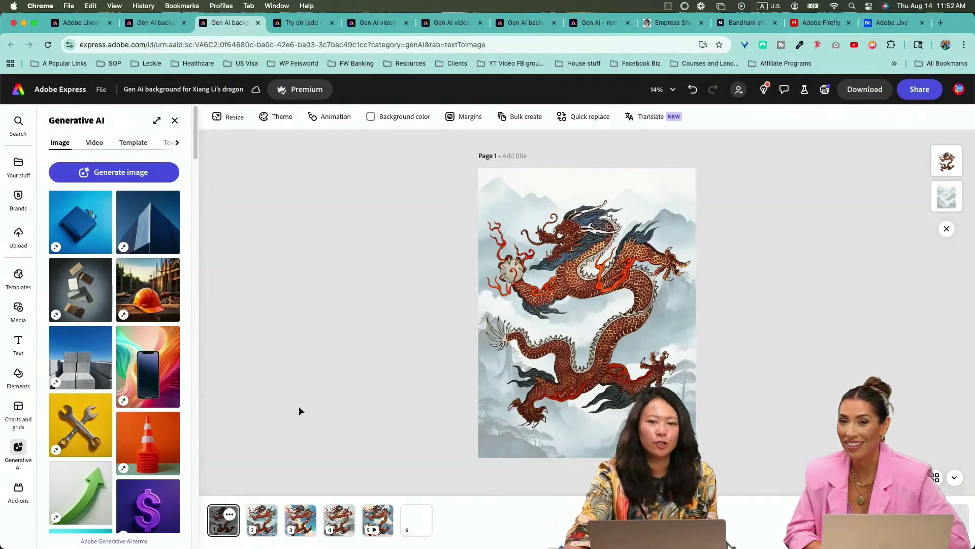
click(157, 25)
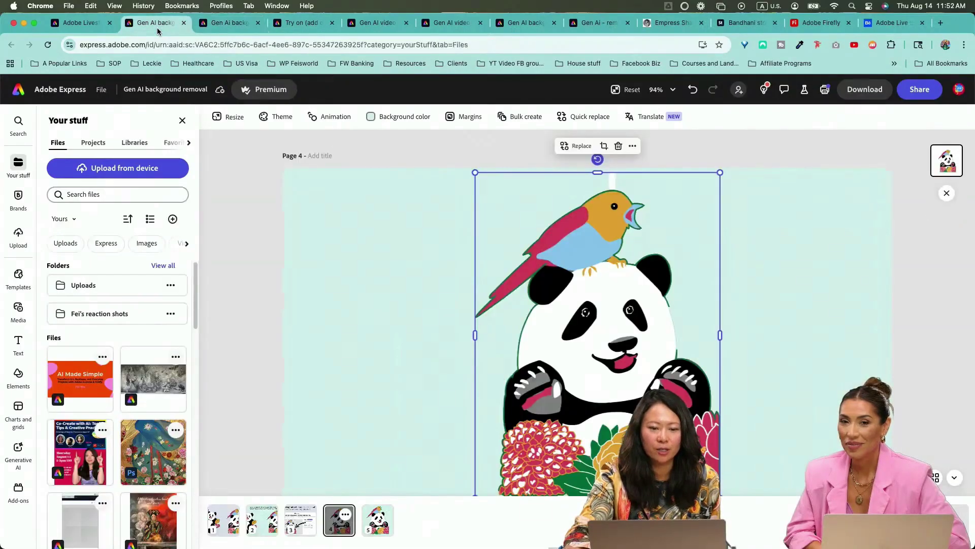